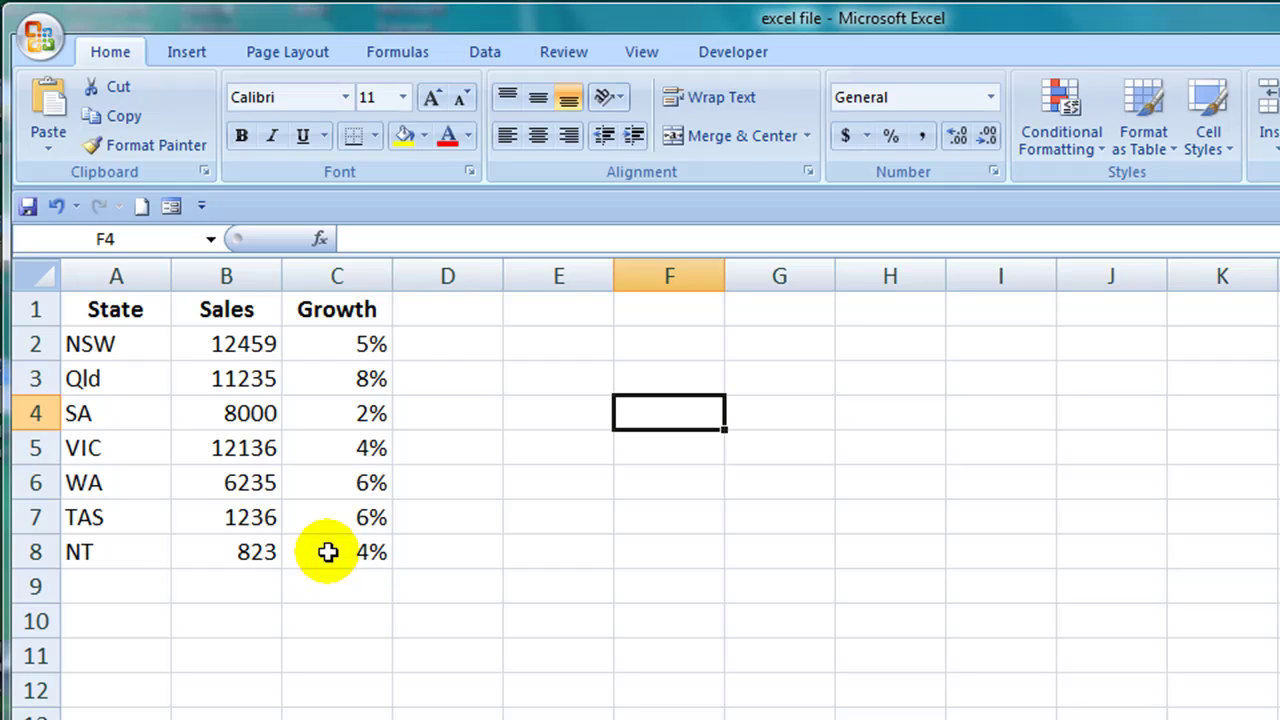
Insert a 2-D Clustered Column chart from the State, Sales and Growth data in A1:C8.
left_click_drag(107, 312, 347, 557)
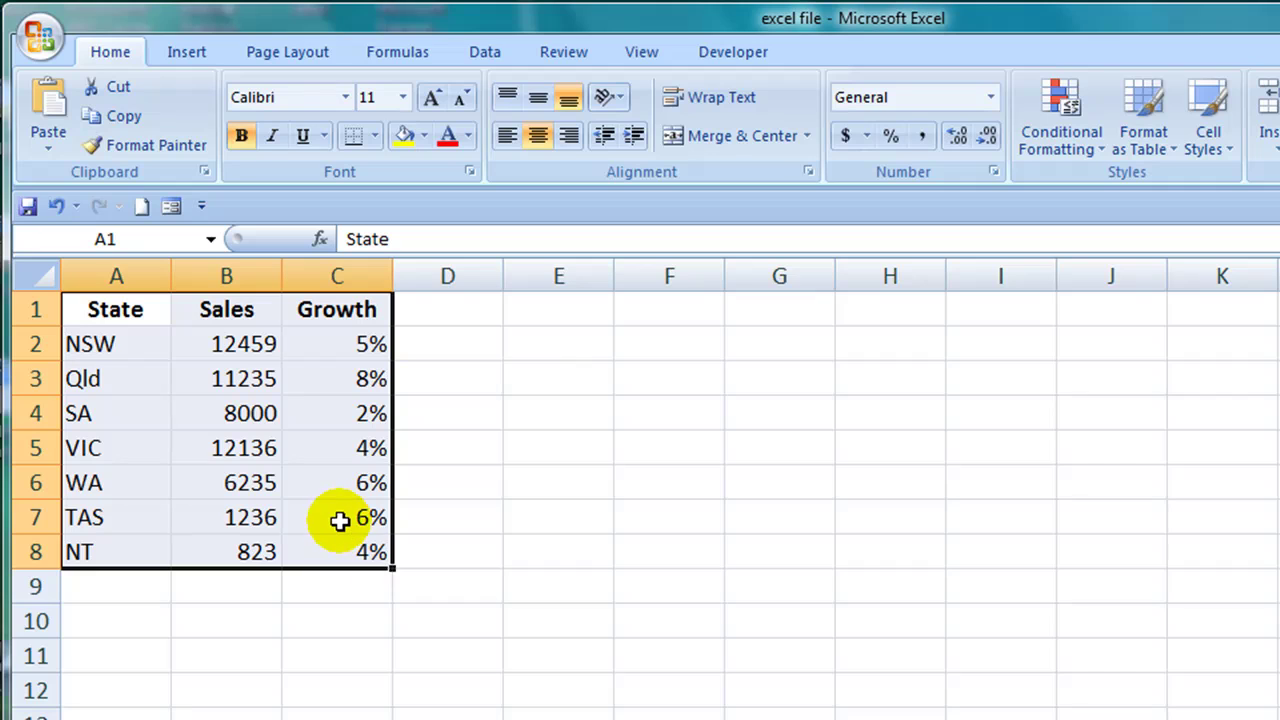
left_click(198, 58)
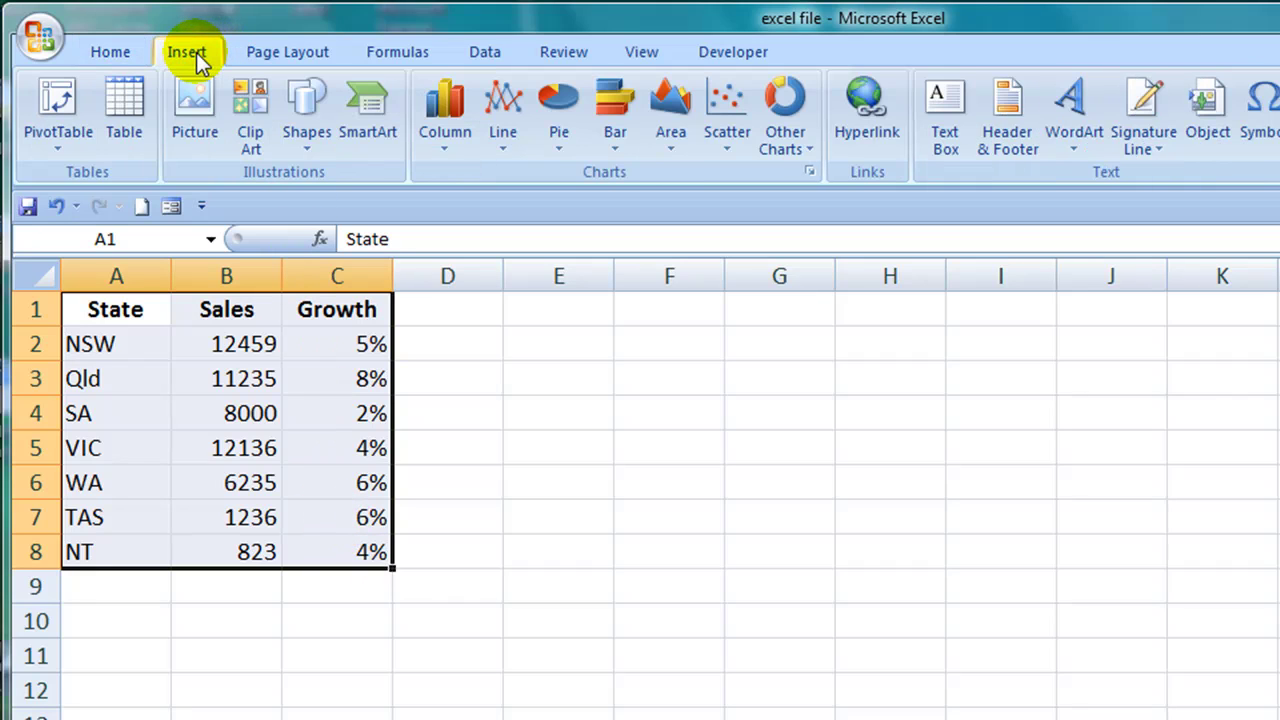
left_click(458, 146)
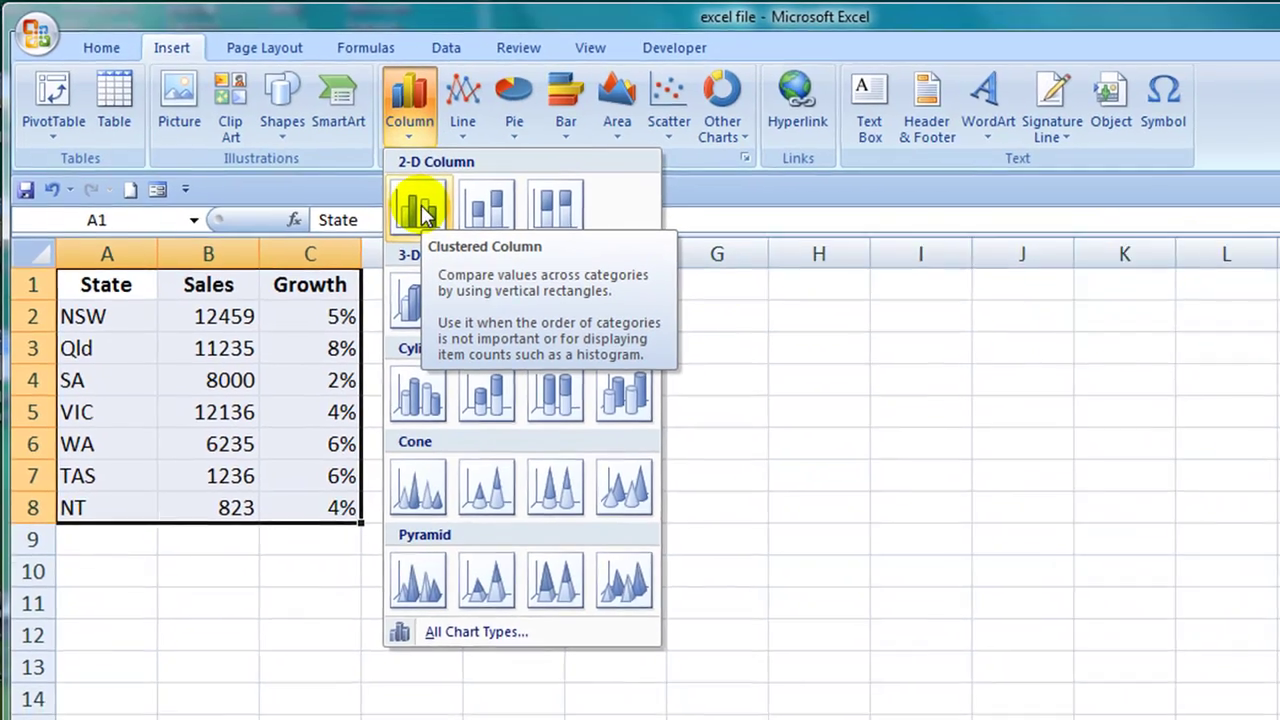
left_click(458, 228)
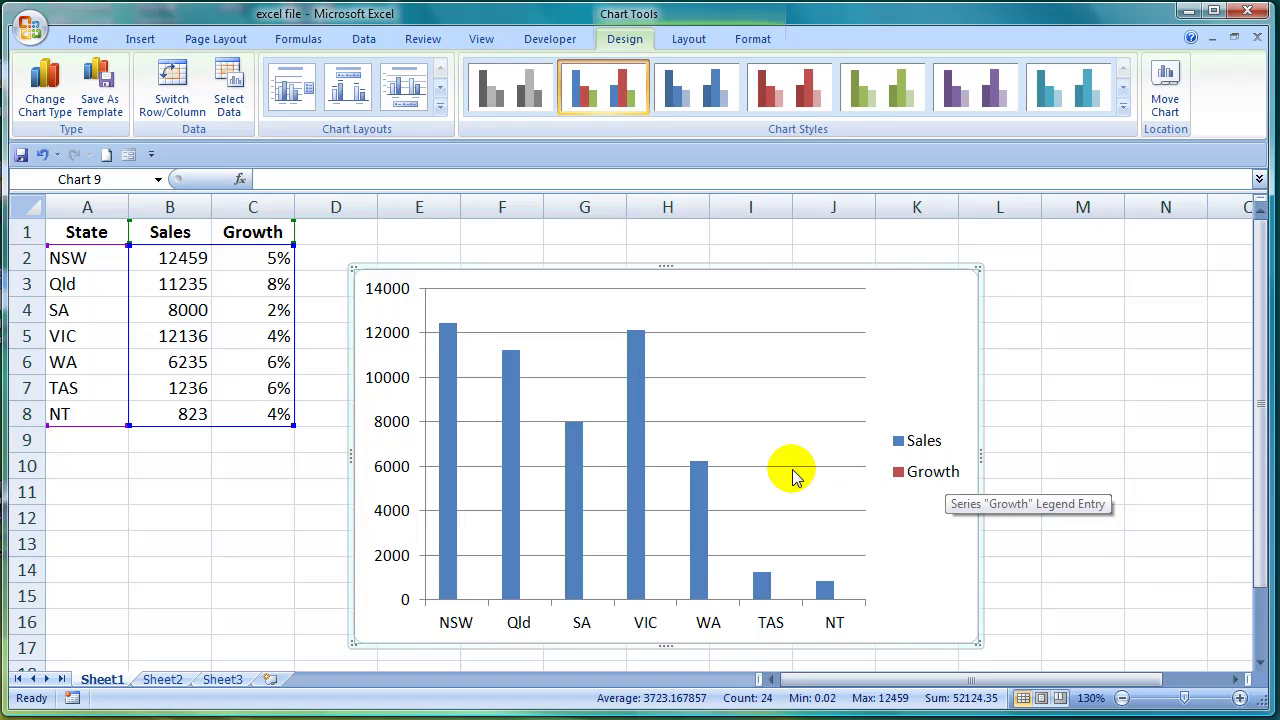
Select the chart's Growth series and plot it on the secondary axis.
mouse_move(632, 486)
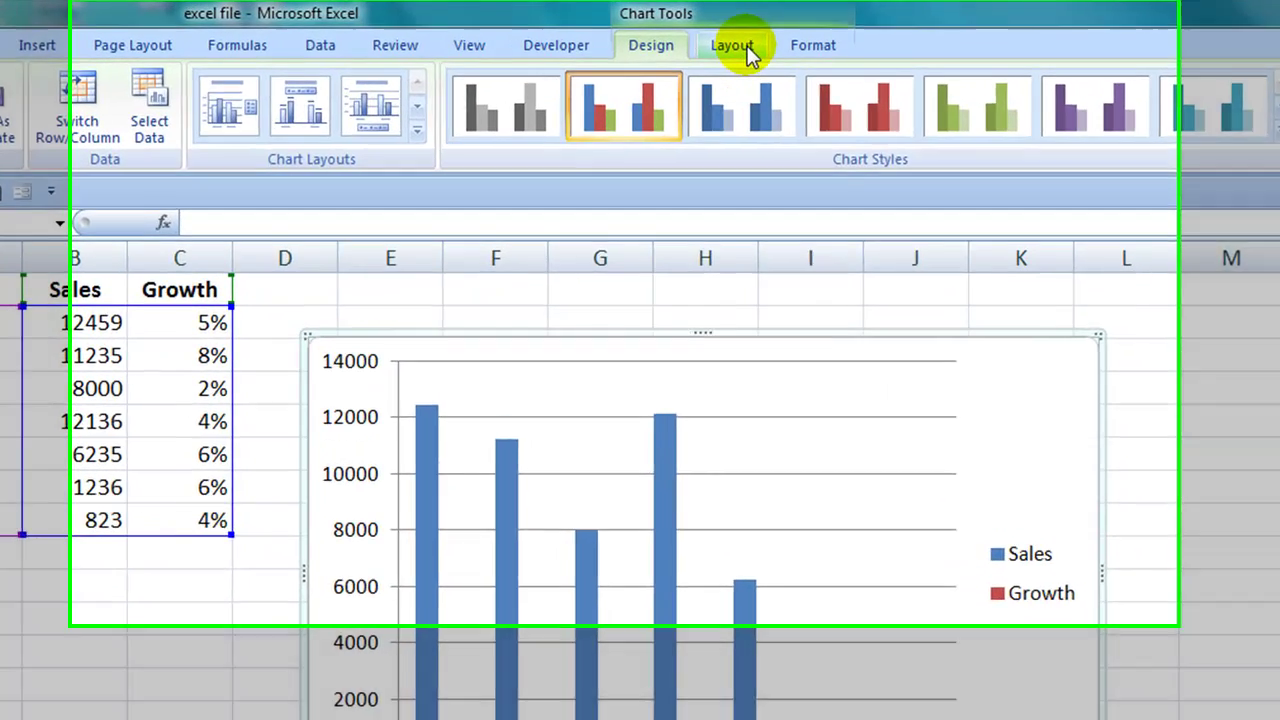
left_click(749, 52)
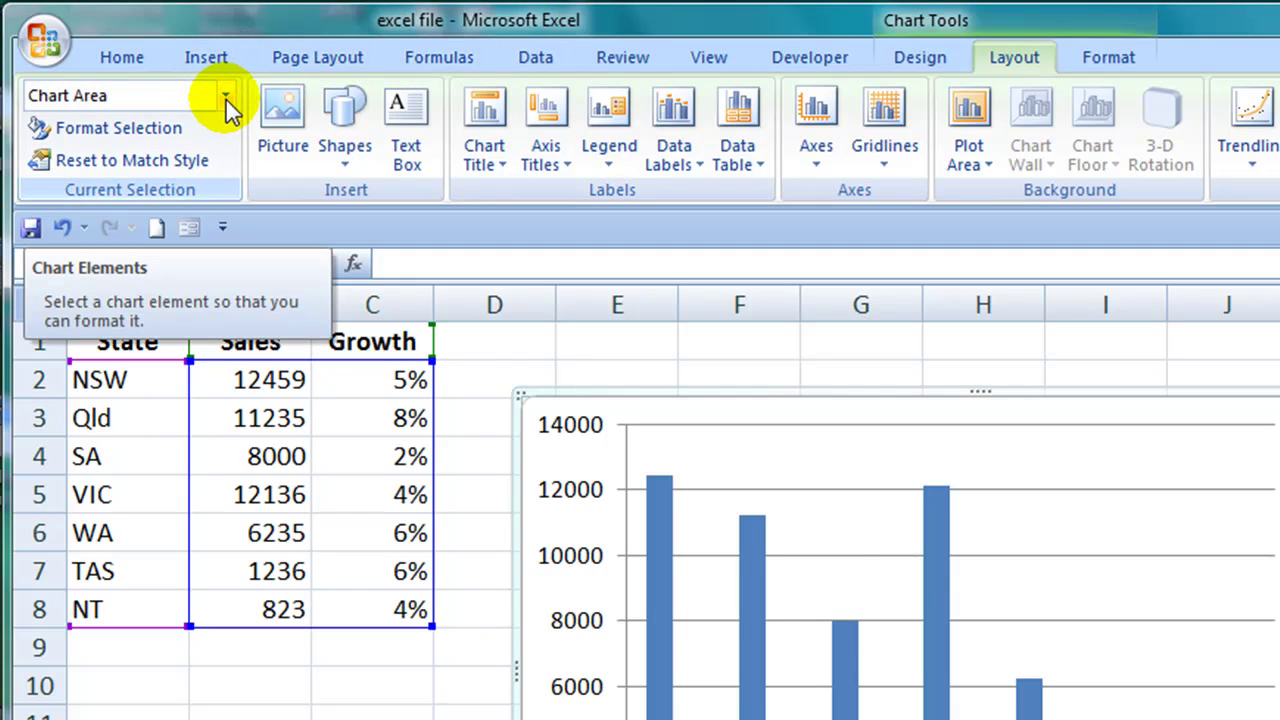
left_click(225, 97)
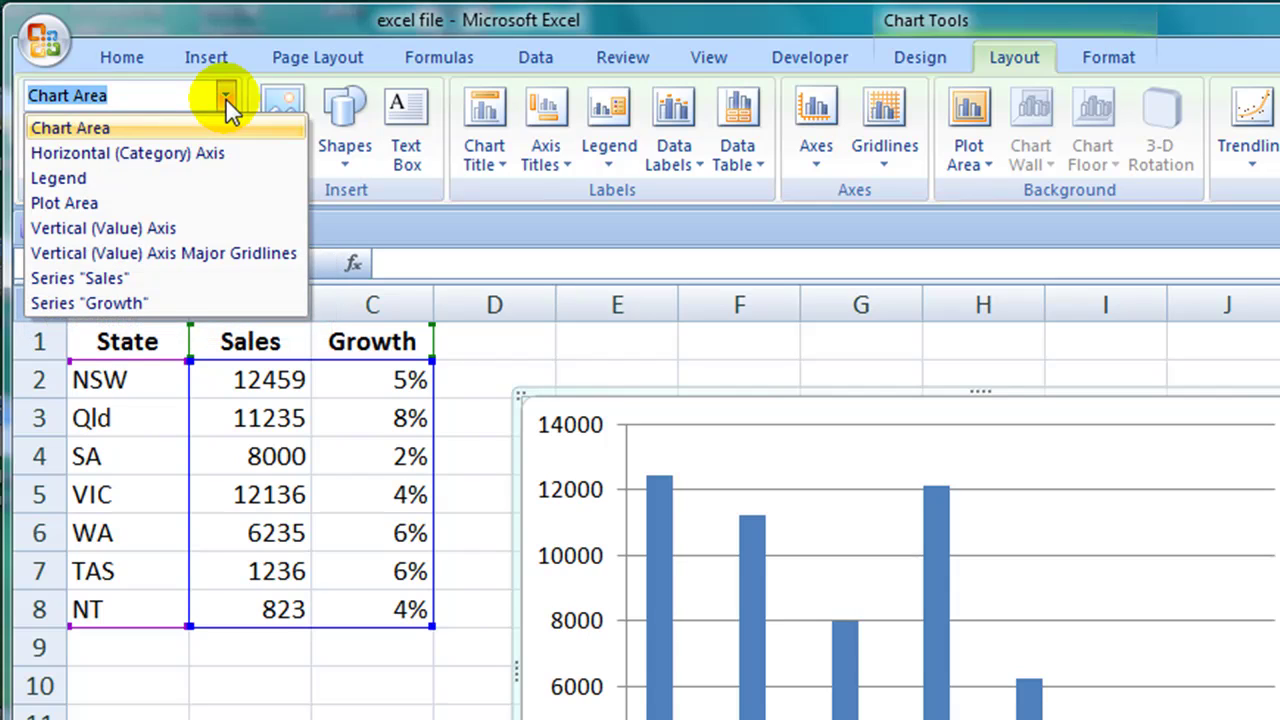
left_click(214, 301)
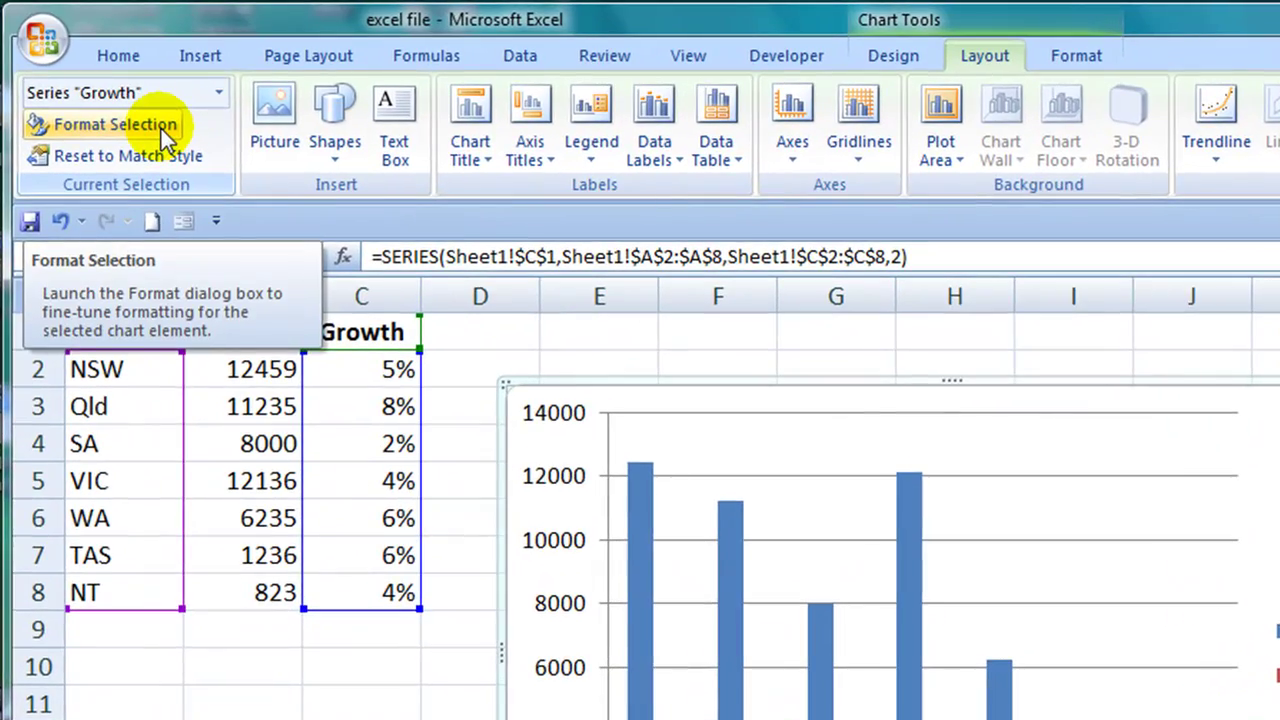
left_click(129, 104)
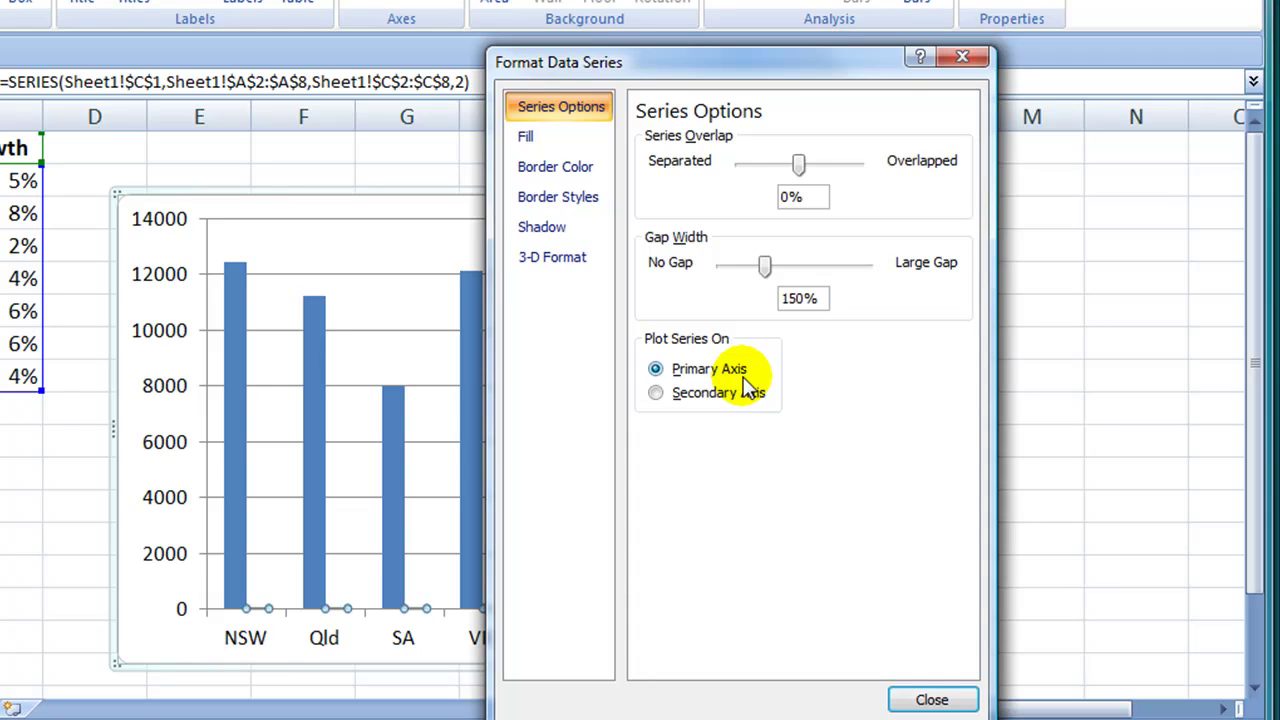
left_click(656, 395)
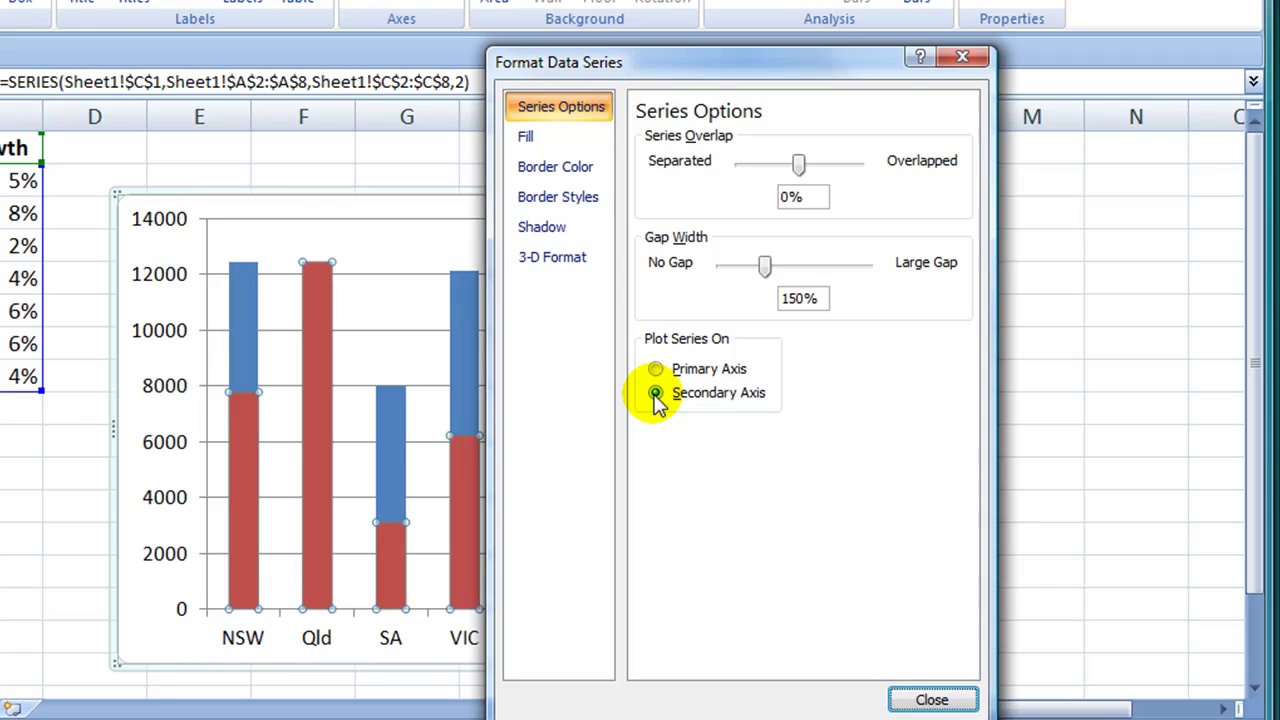
left_click(930, 700)
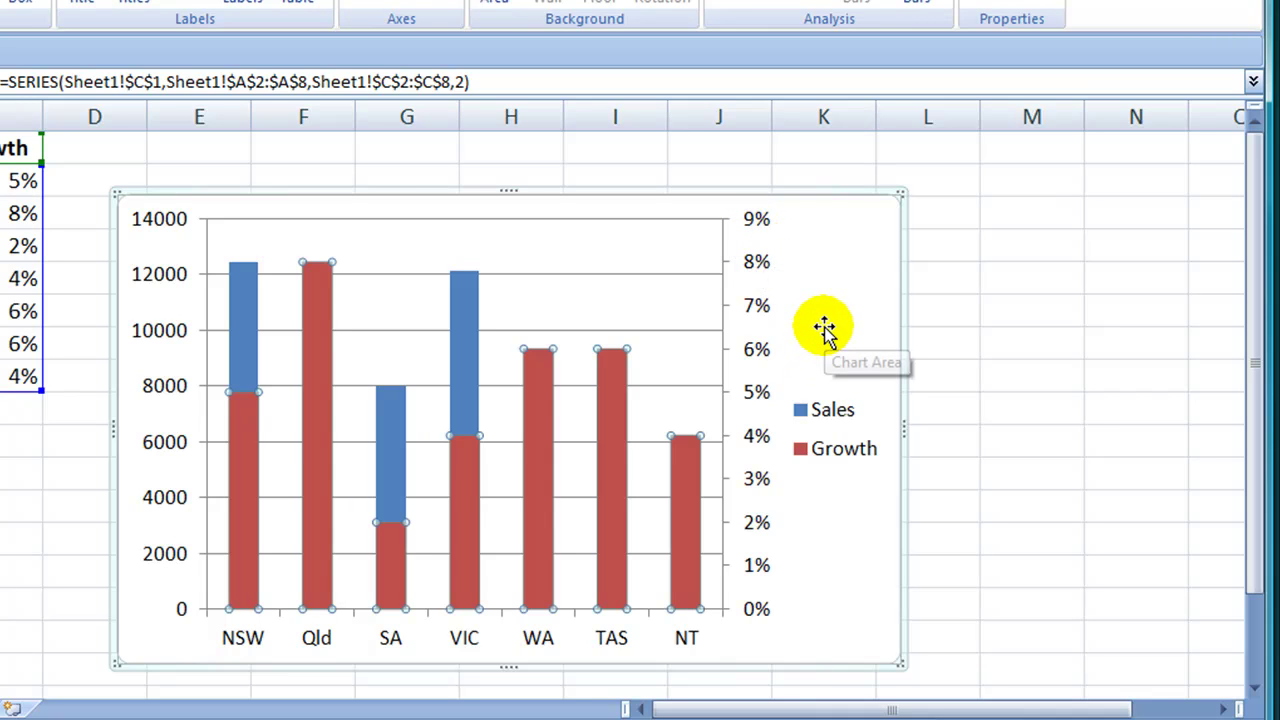
Change the chart type of only the Growth series to a line with markers.
left_click(613, 458)
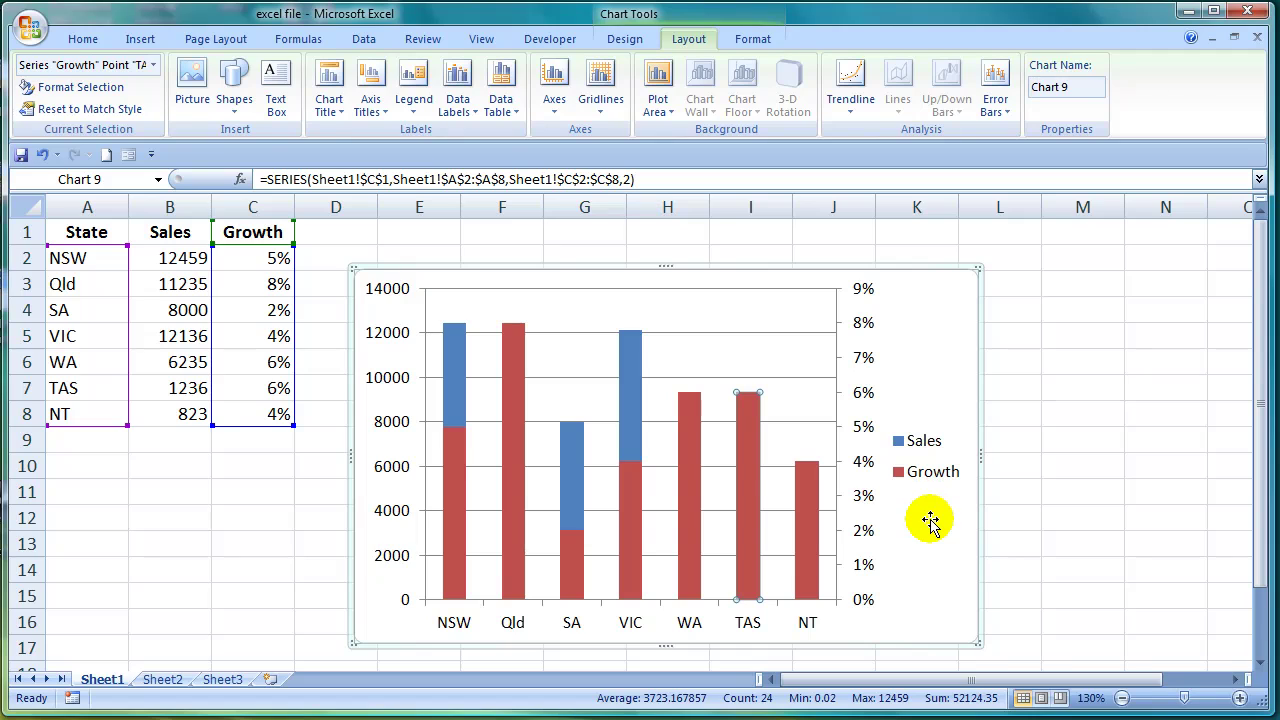
left_click(932, 518)
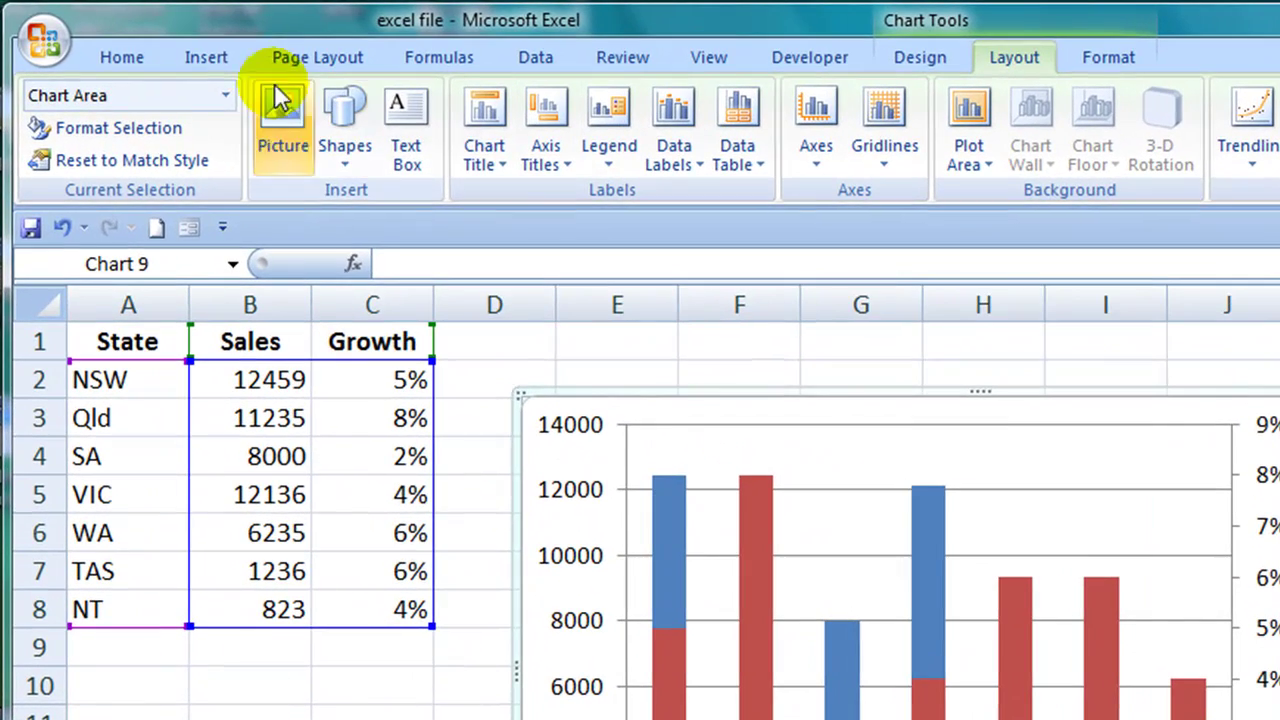
left_click(226, 103)
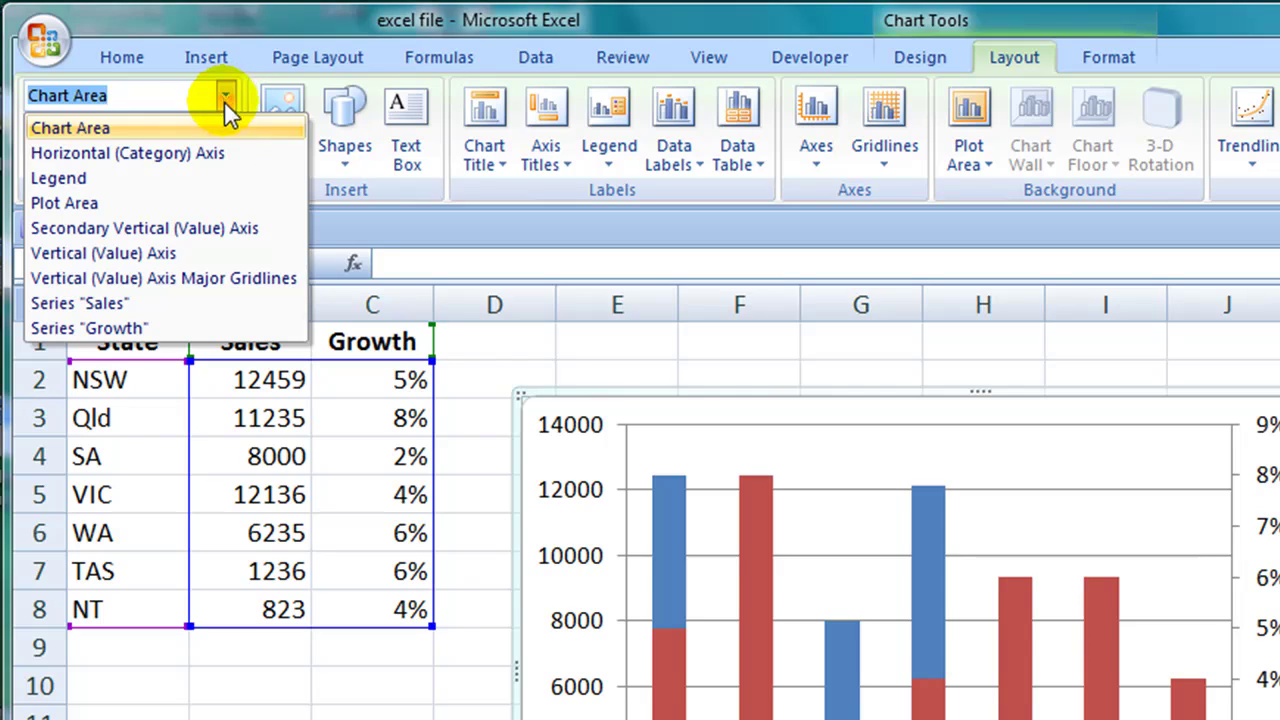
left_click(218, 328)
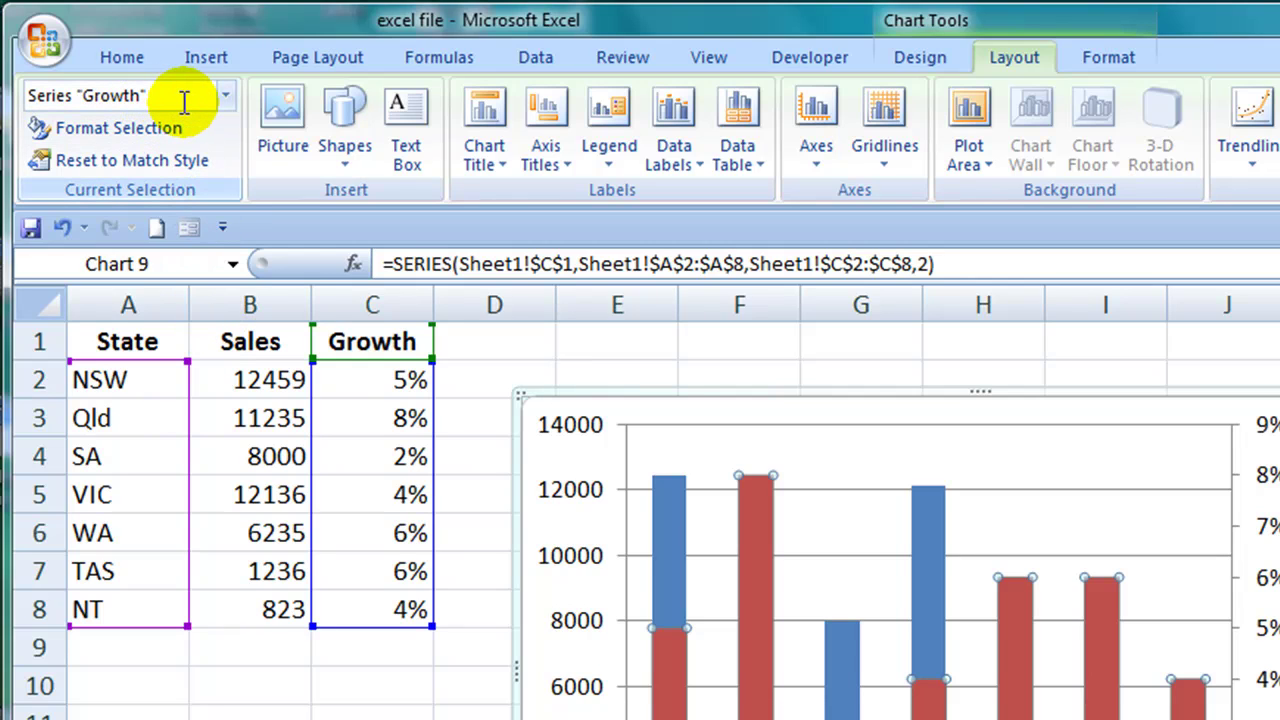
left_click(925, 62)
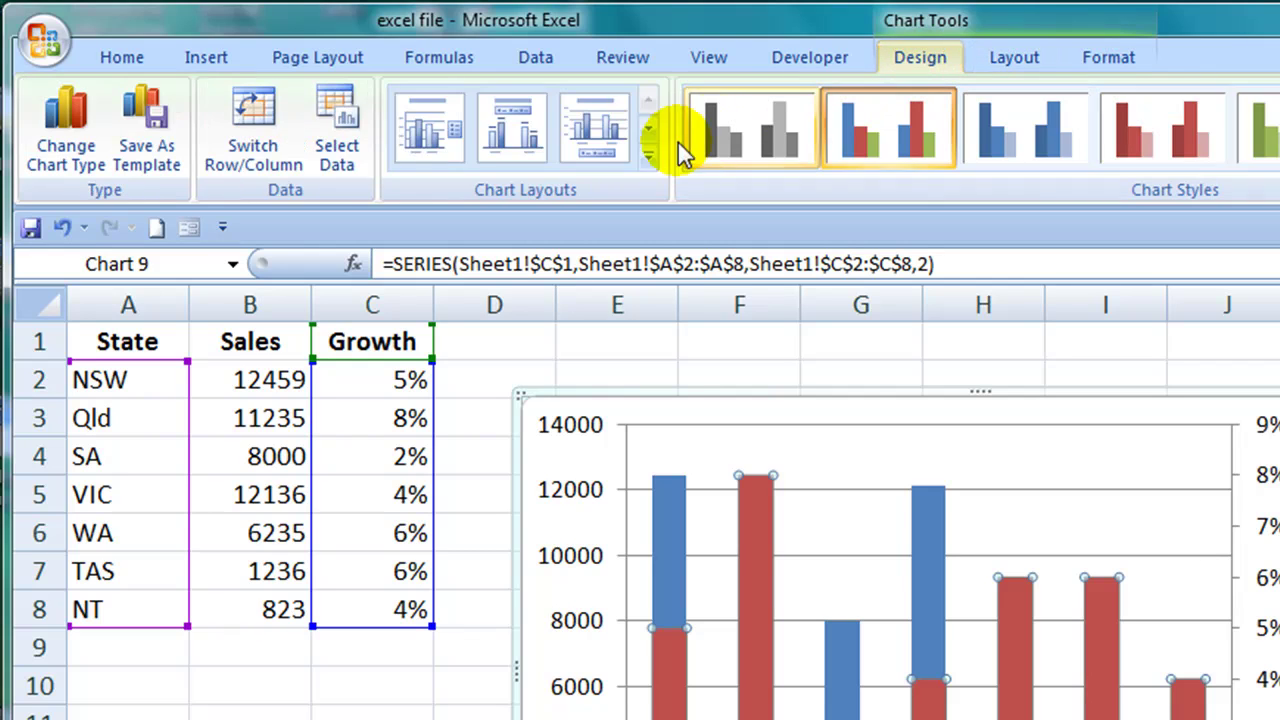
left_click(88, 160)
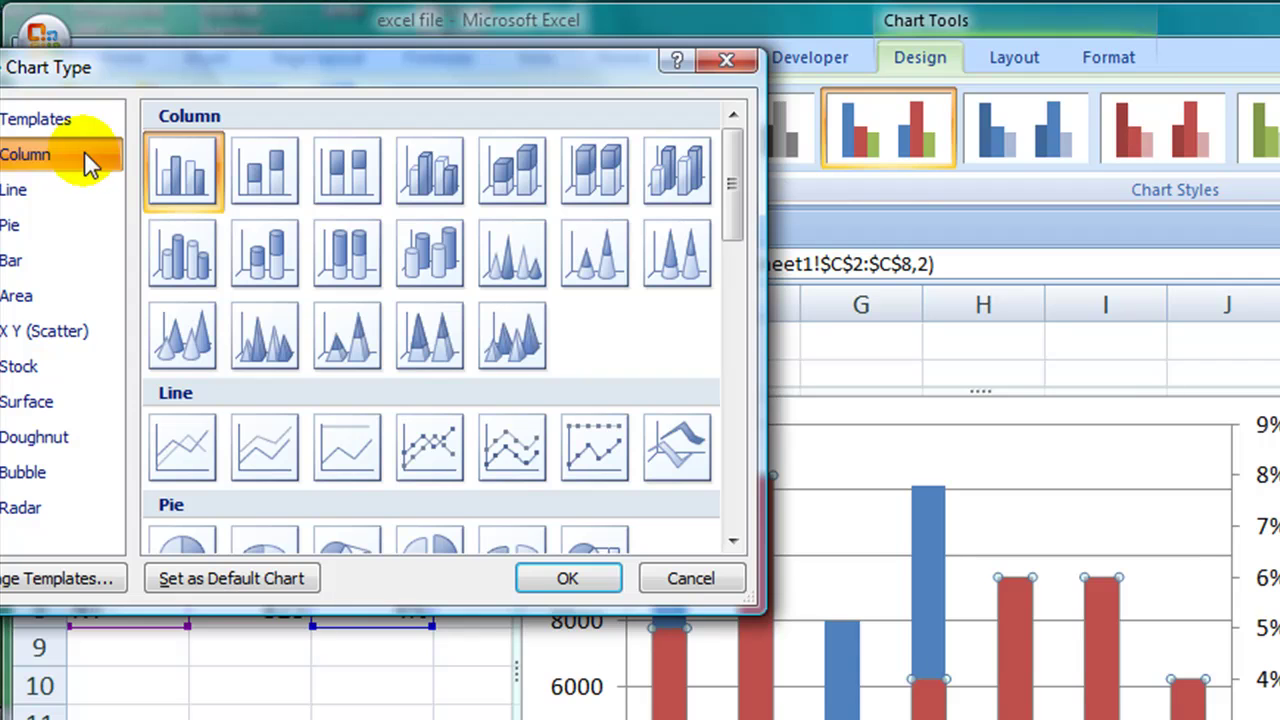
left_click_drag(340, 69, 485, 134)
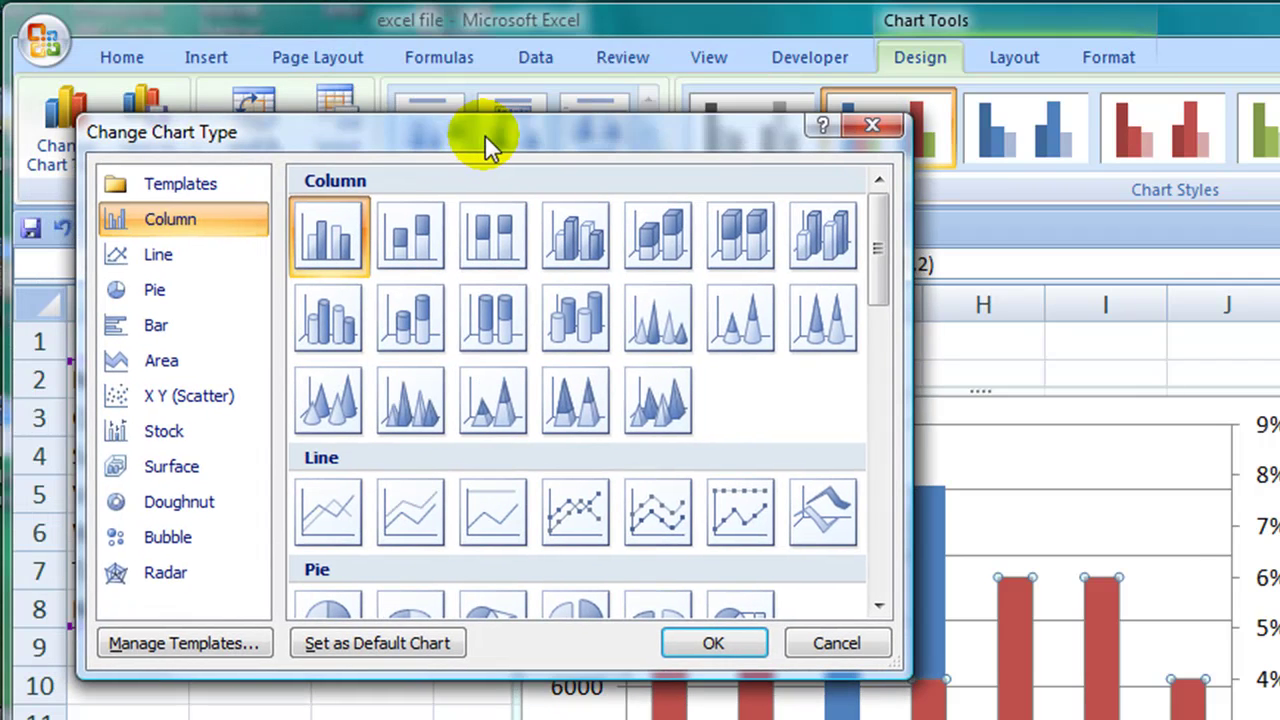
left_click(169, 251)
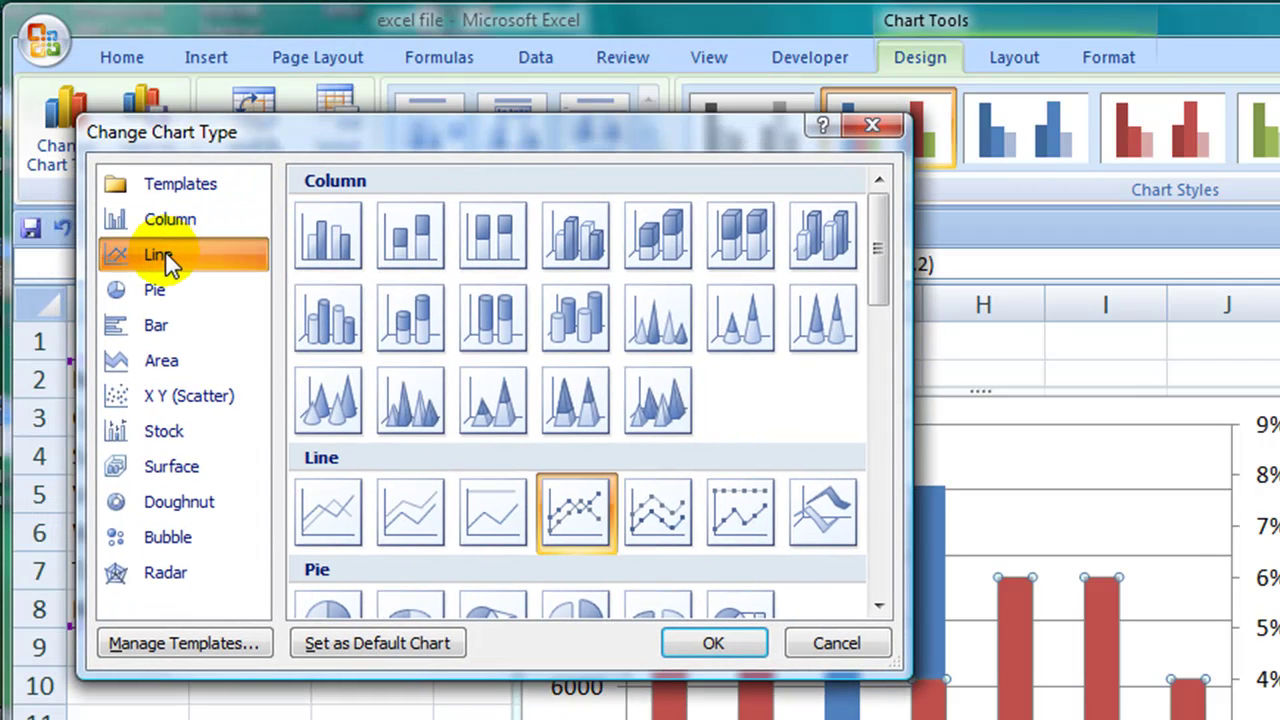
left_click(680, 646)
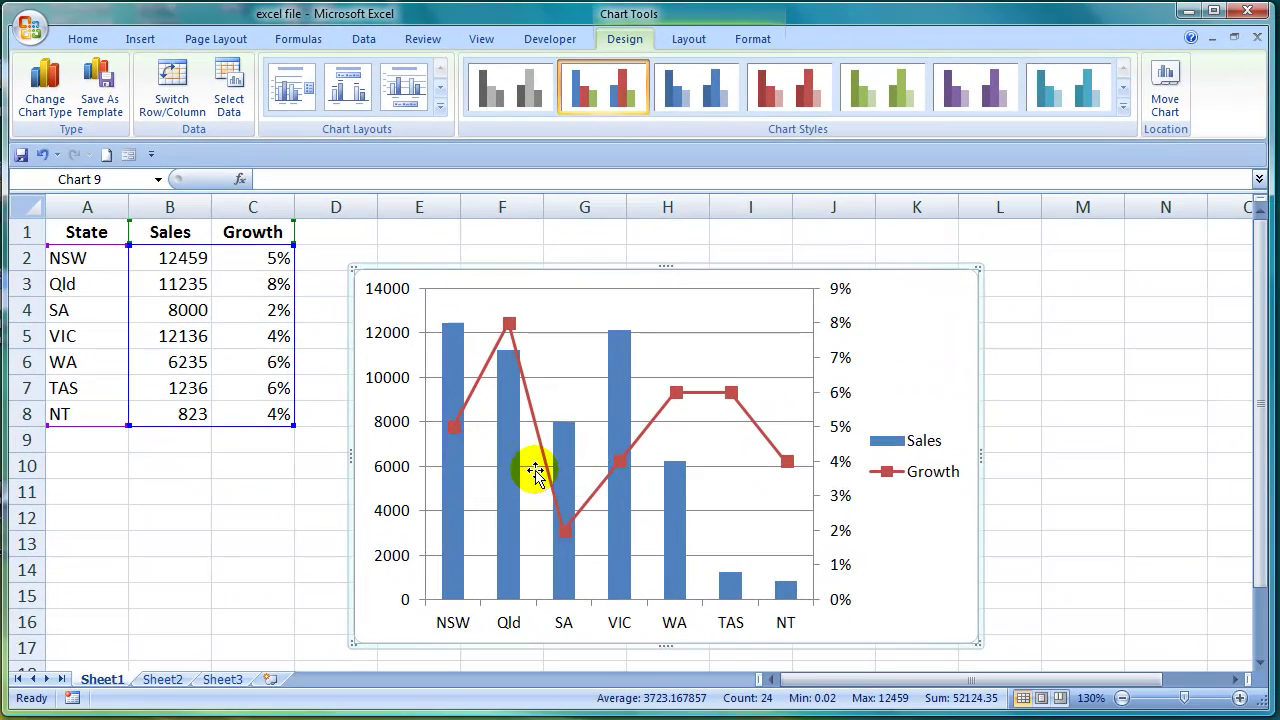
Apply the glossy, bevelled multicolour chart style with a white background to the combination chart.
mouse_move(550, 480)
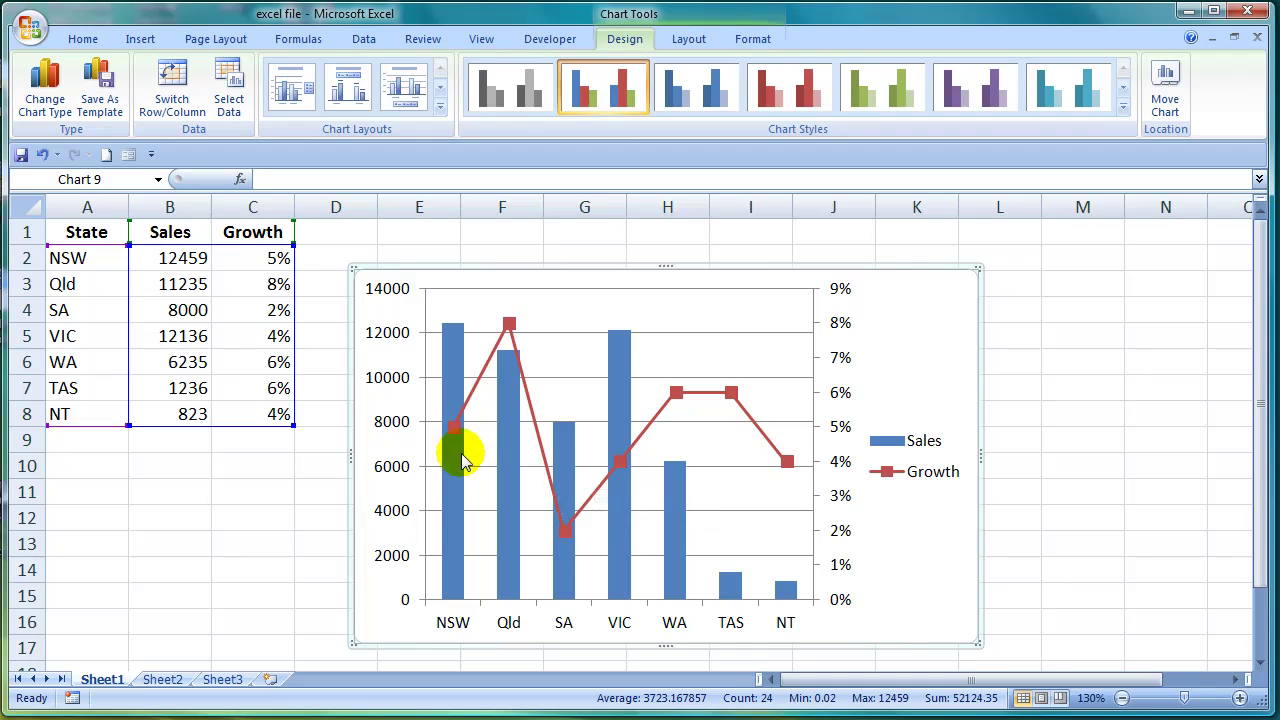
mouse_move(507, 505)
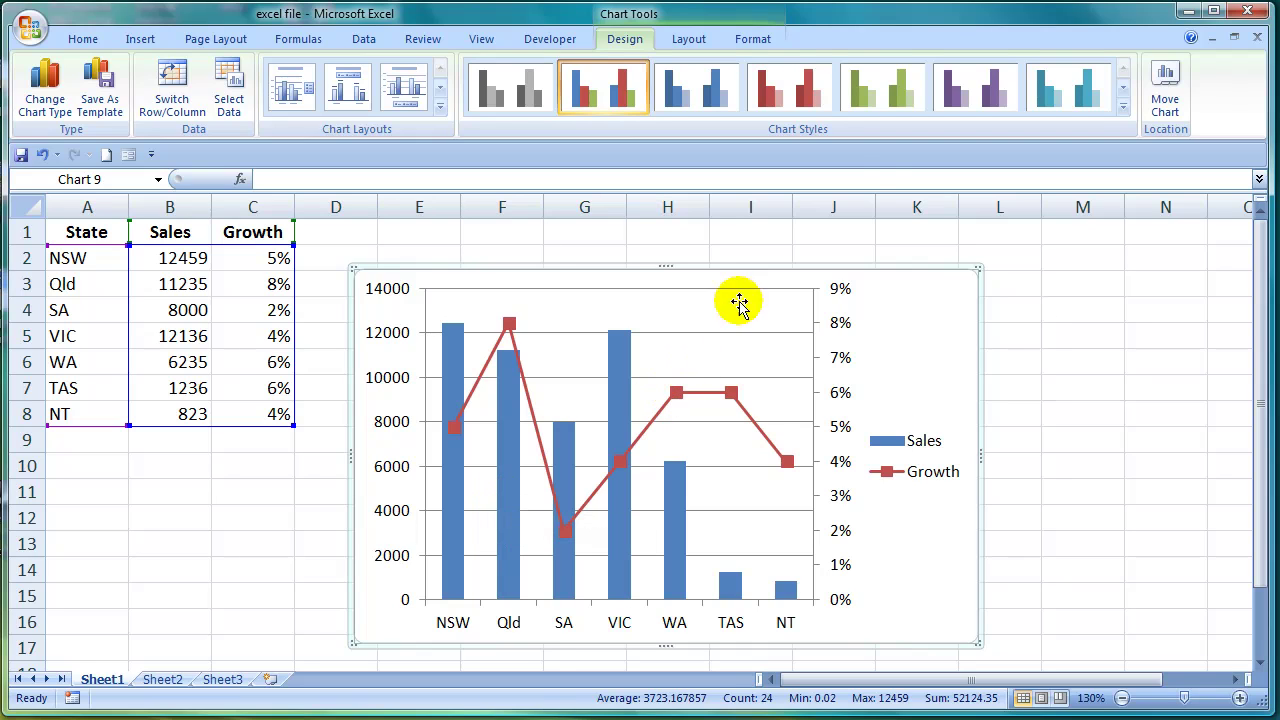
left_click(1124, 108)
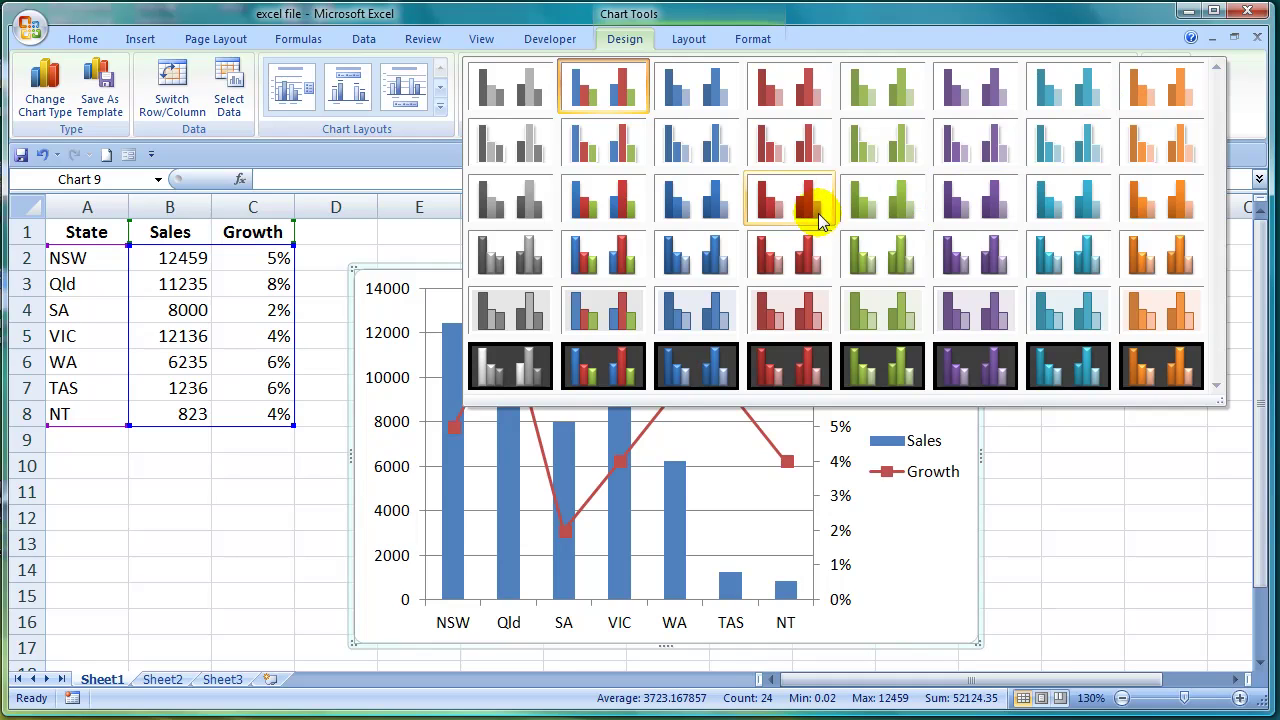
left_click(594, 255)
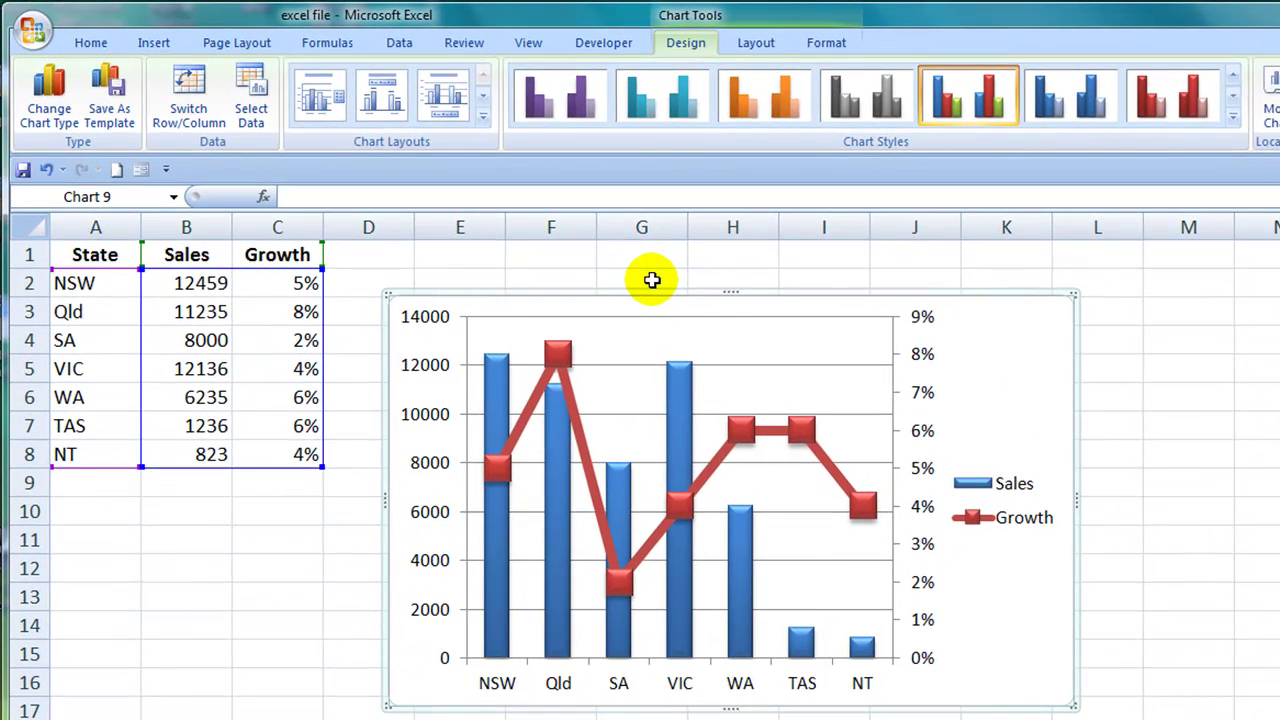
Add a chart title using the Above Chart placement.
left_click(753, 43)
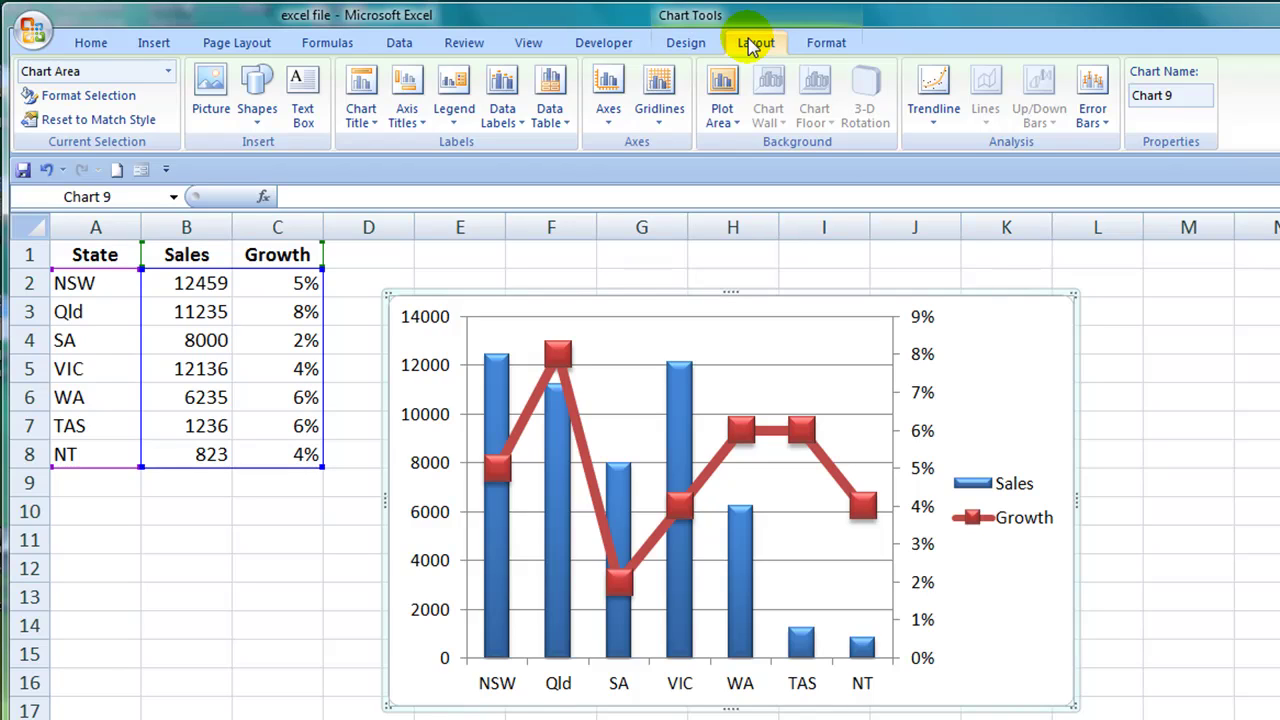
left_click(371, 130)
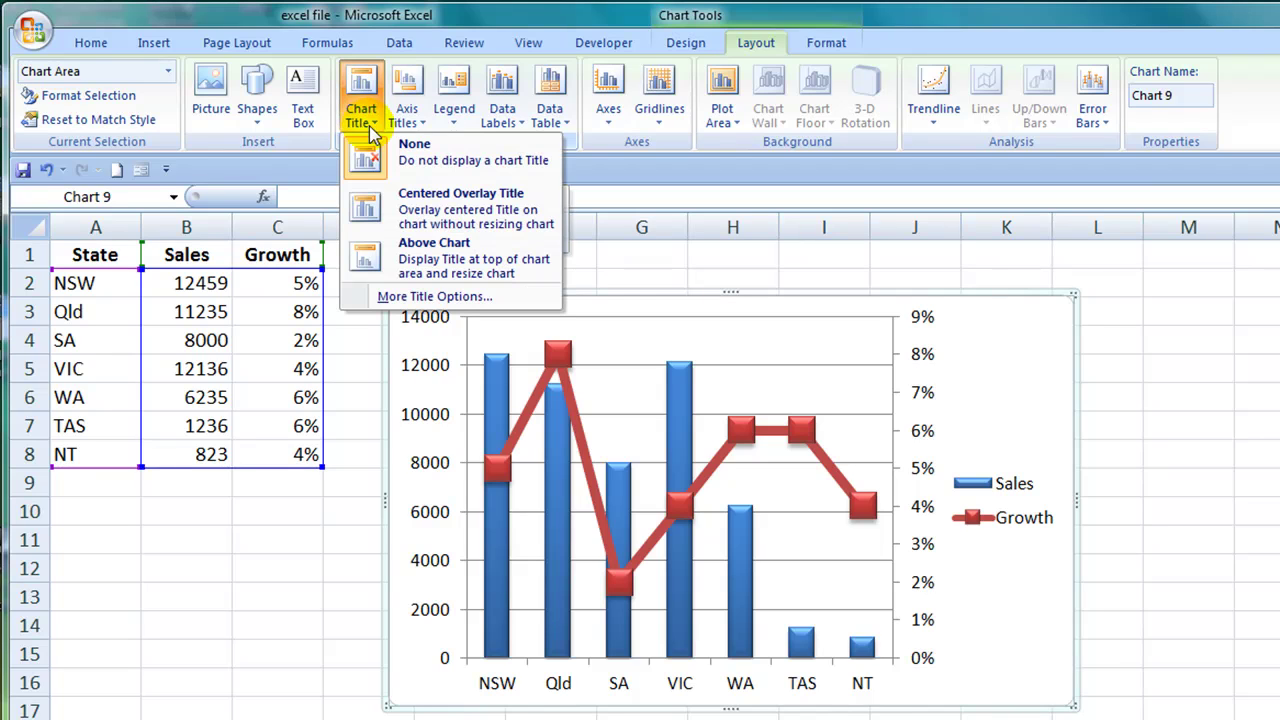
left_click(476, 262)
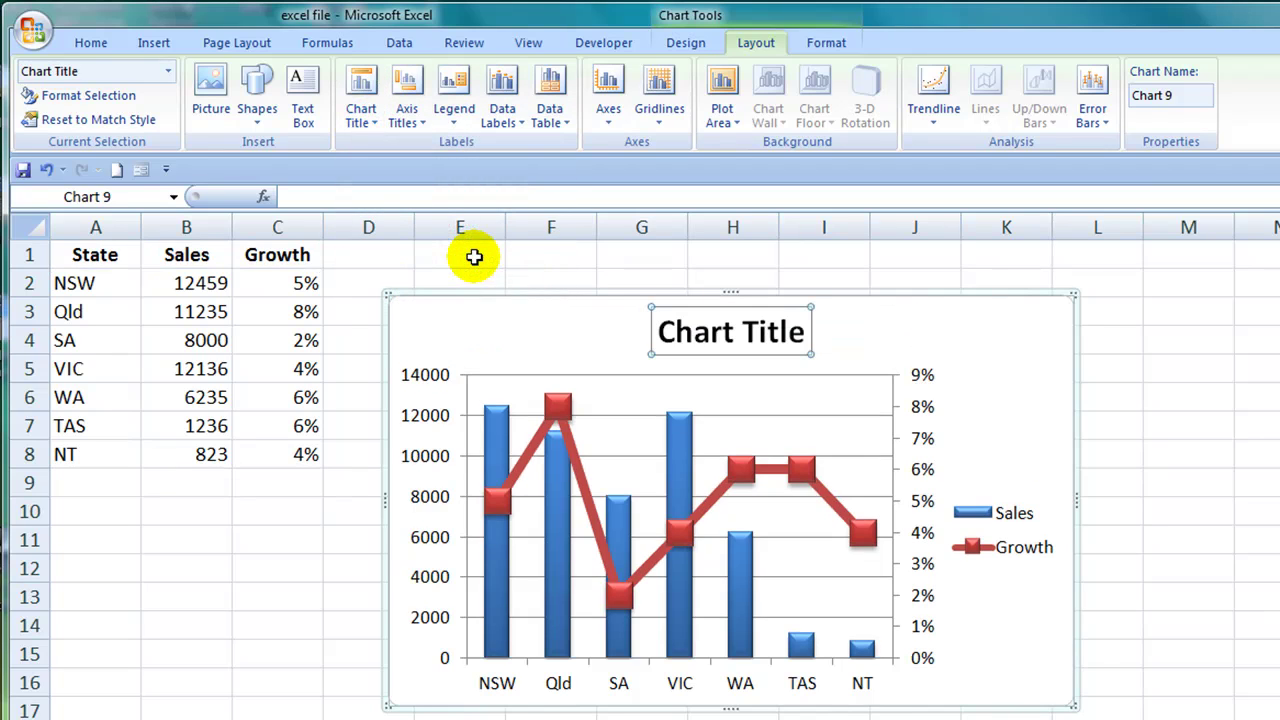
Replace the placeholder text of the chart title with "XYZ Chart".
left_click(659, 334)
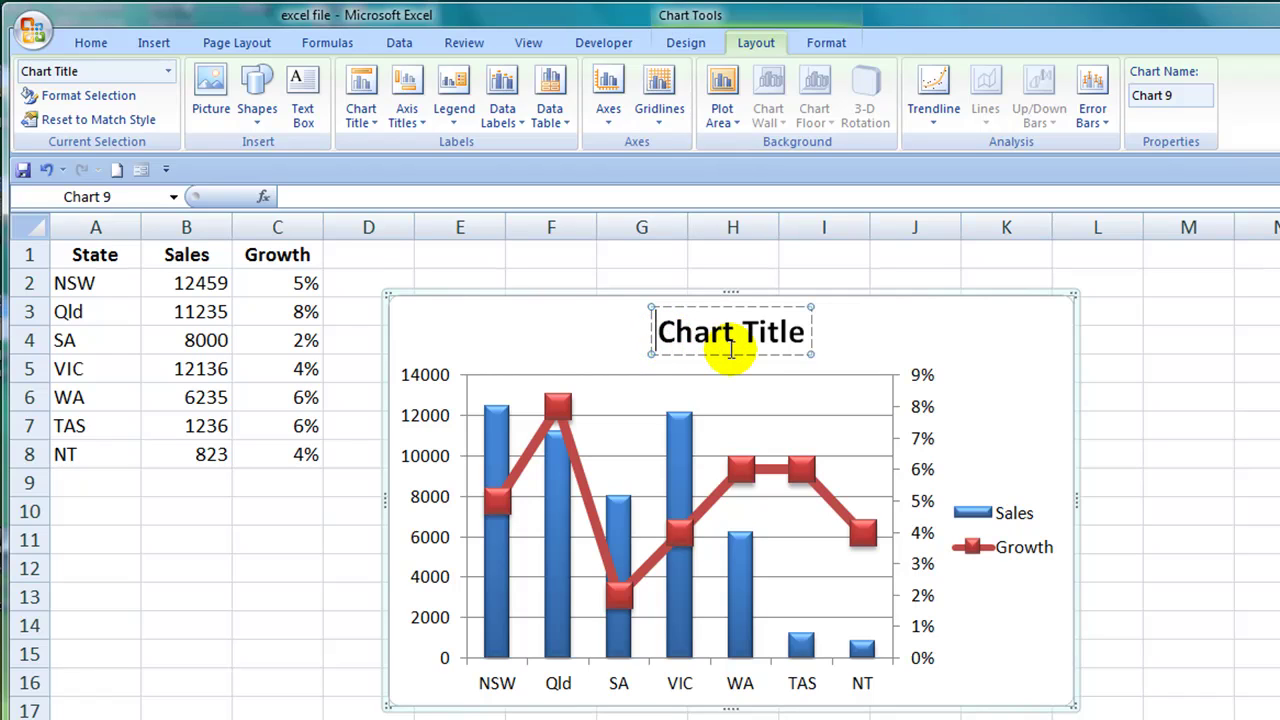
type("XYZ ")
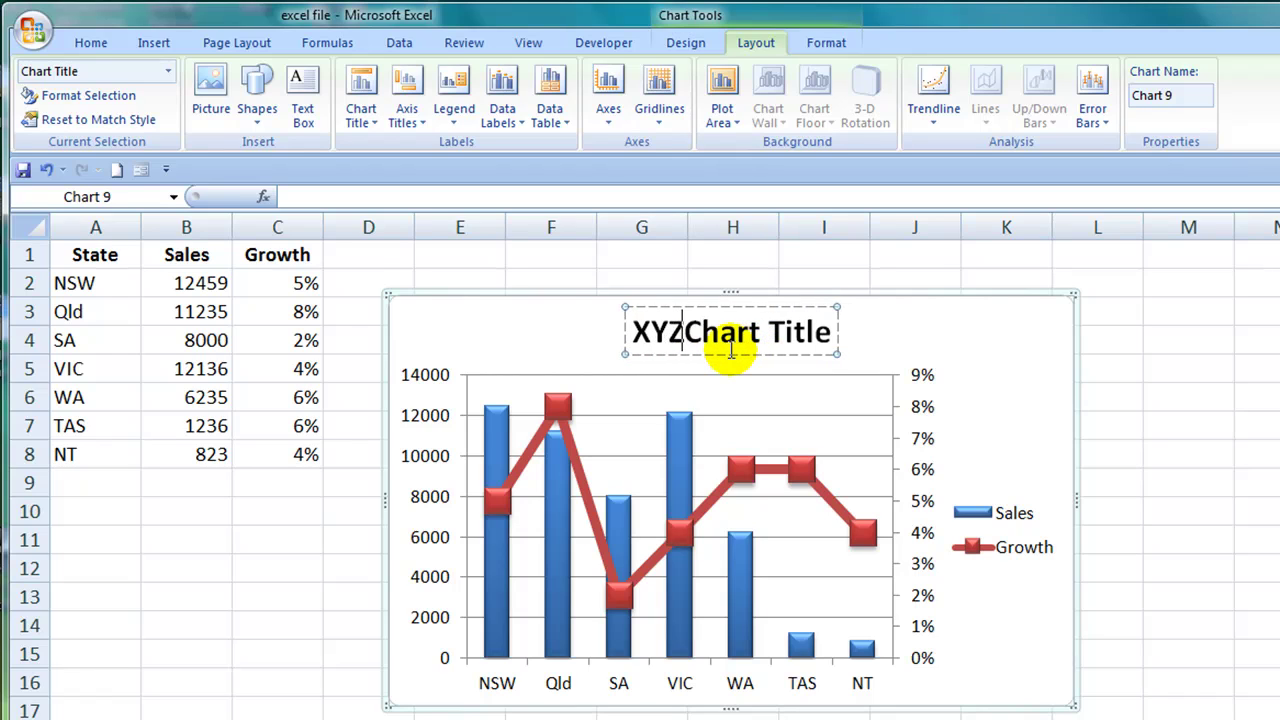
type("Chart")
key("Delete")
key("Delete")
key("Delete")
key("Delete")
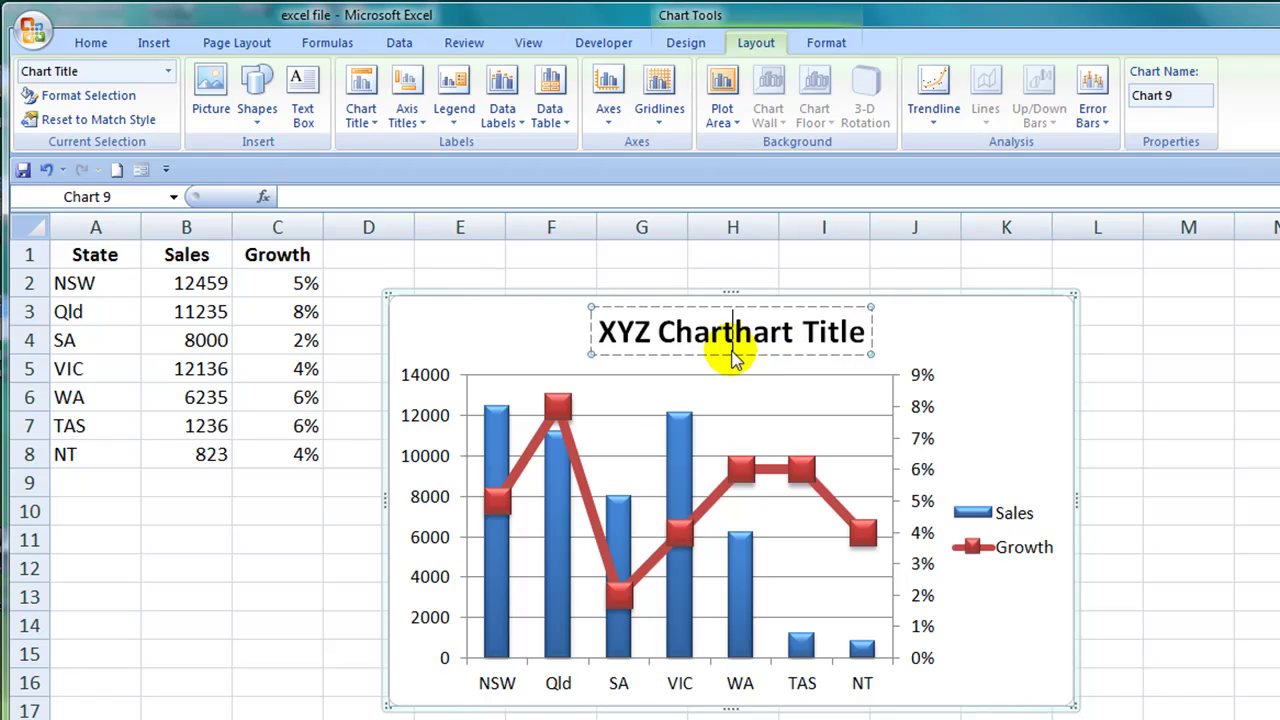
key("Delete")
key("Delete")
key("Delete")
key("Delete")
key("Delete")
key("Delete")
key("Delete")
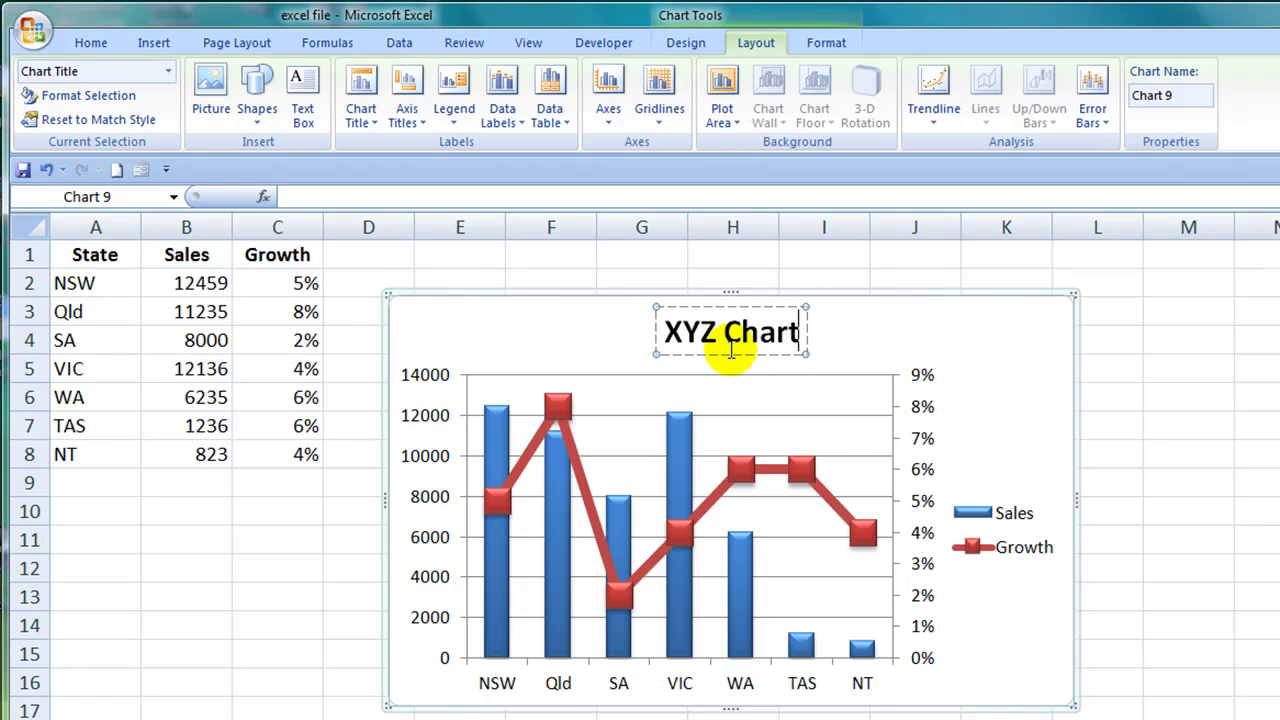
Add data labels above the points of the Growth line series.
mouse_move(560, 414)
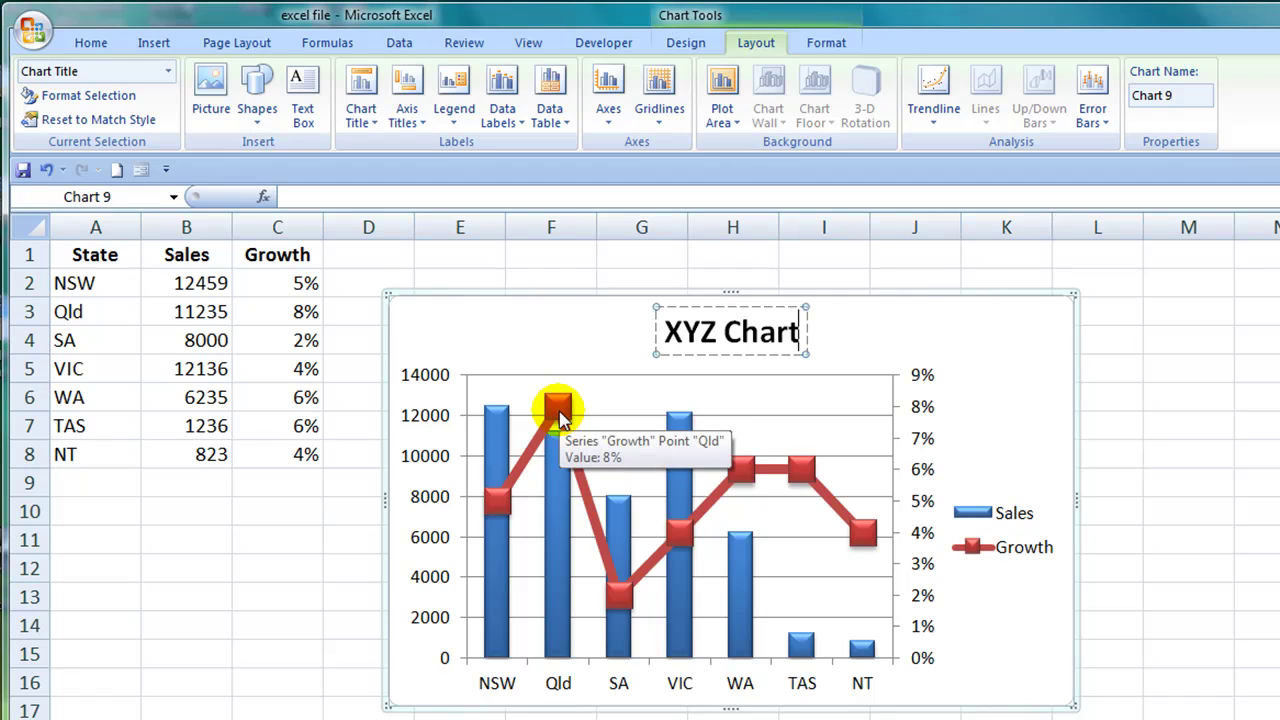
left_click(560, 414)
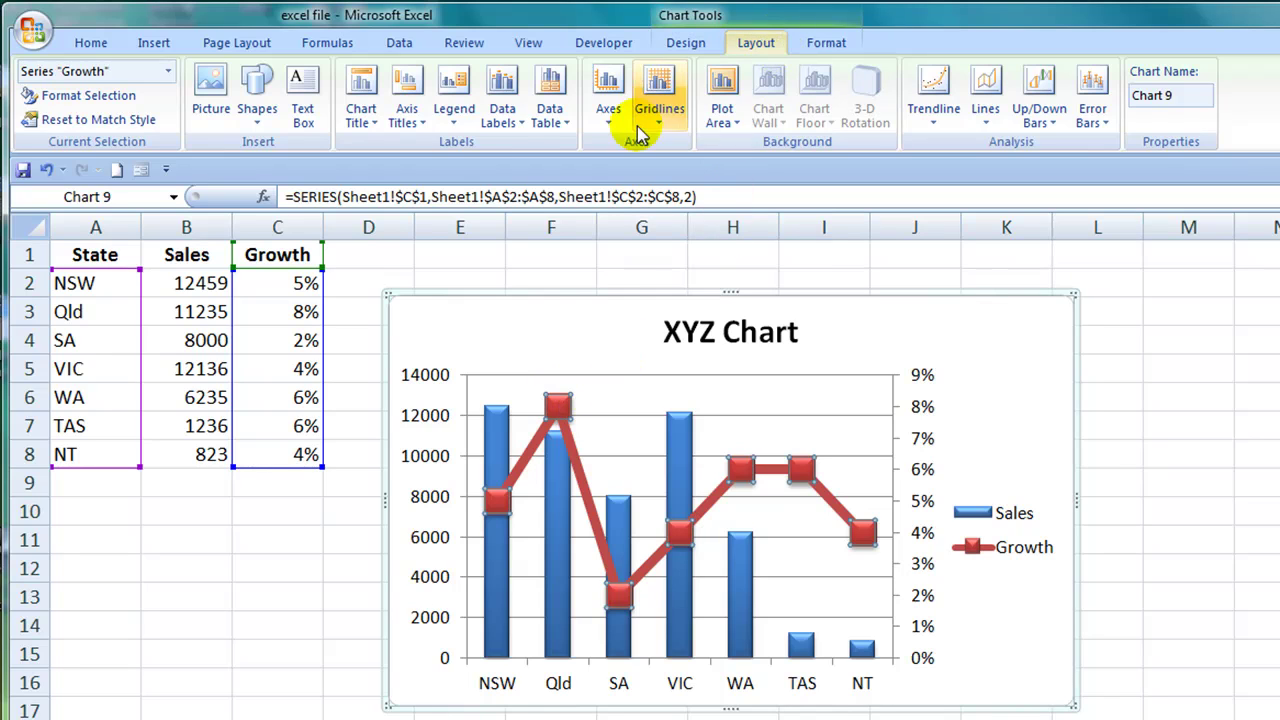
left_click(516, 128)
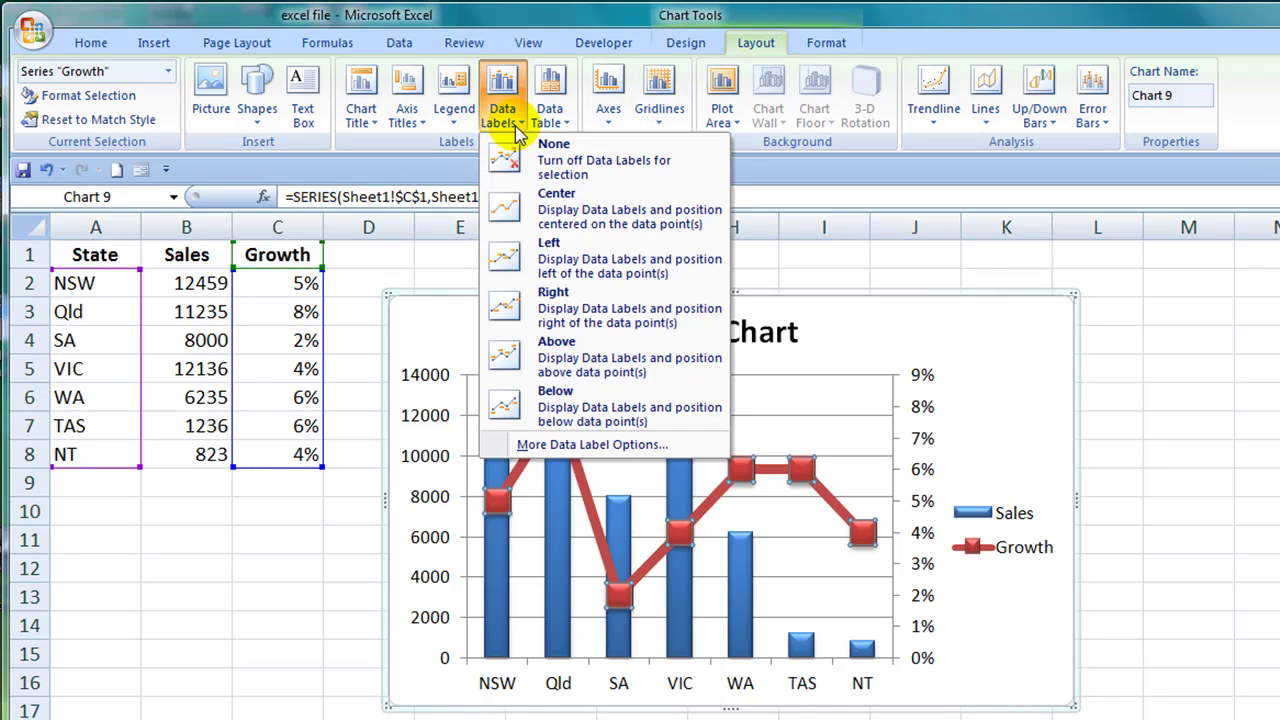
left_click(588, 368)
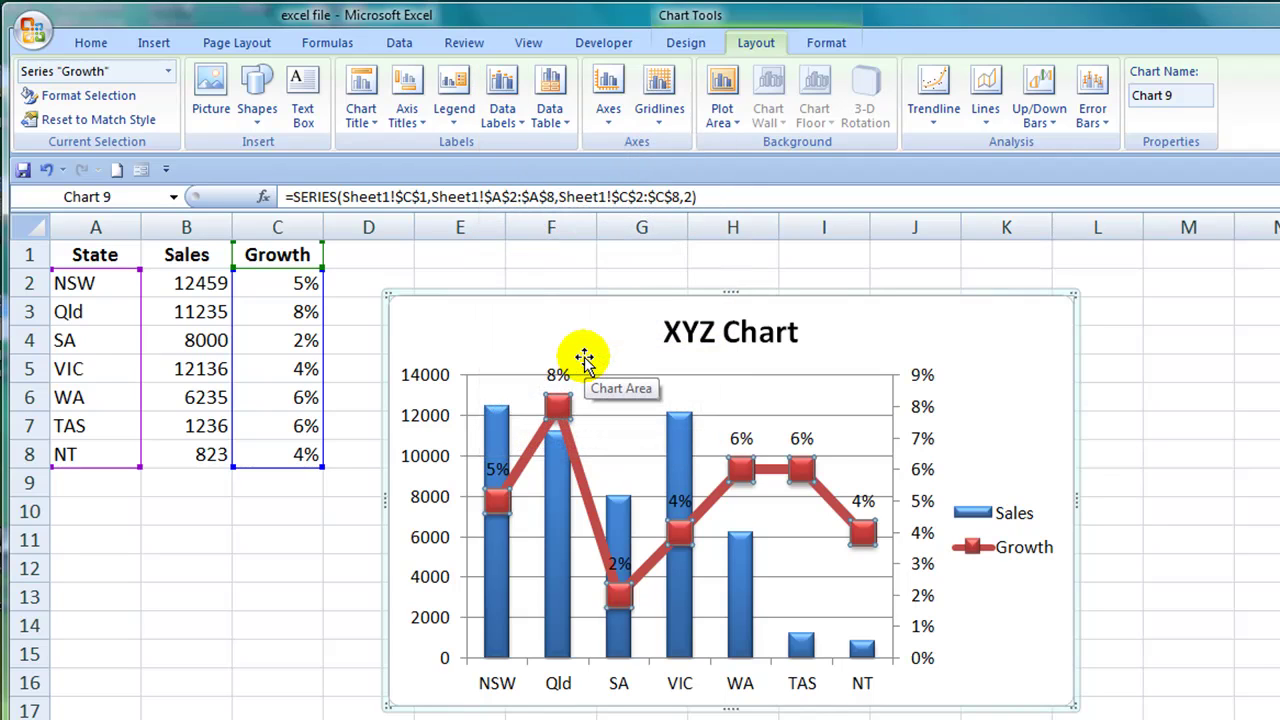